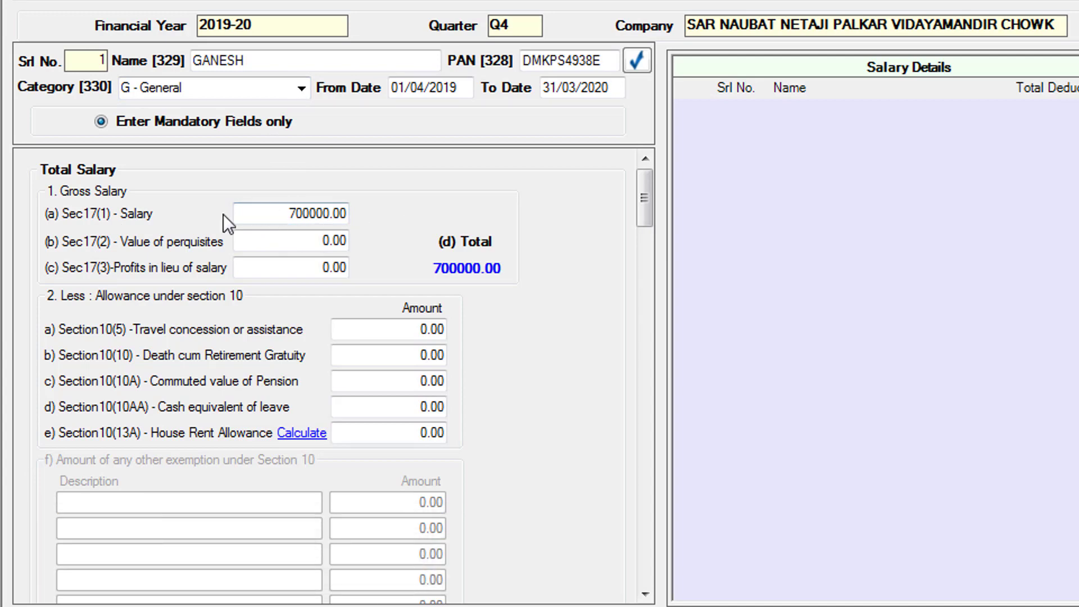
# Review the gross salary section and the Section 16 deductions, checking Tax on Employment (16iii) and Deduction under Section (16ia)
pyautogui.click(250, 222)
pyautogui.scroll(-4, 264, 296)
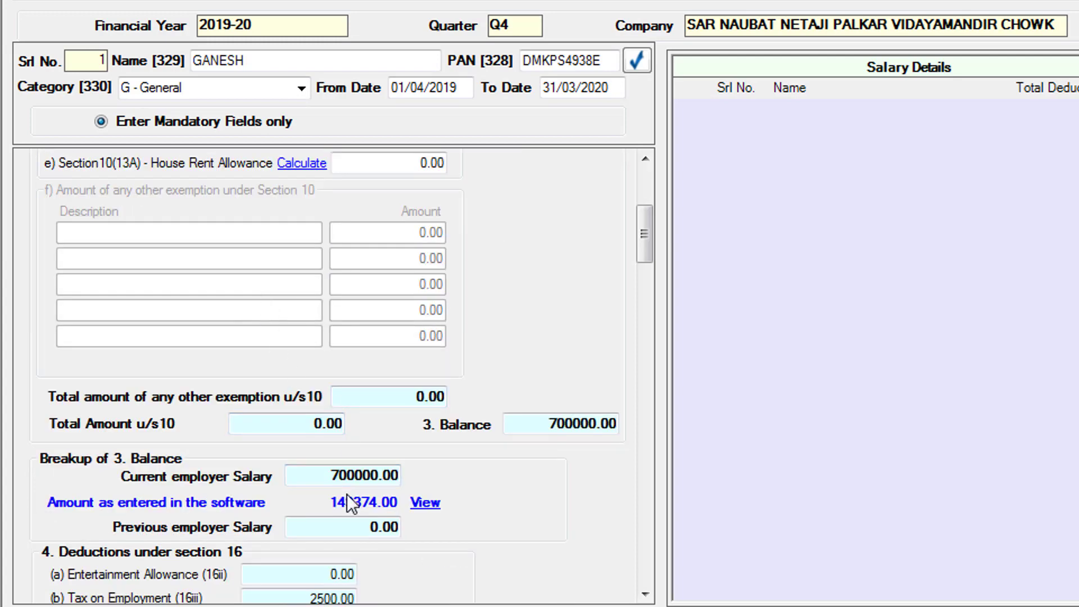
pyautogui.scroll(-4, 352, 499)
pyautogui.scroll(-2, 446, 329)
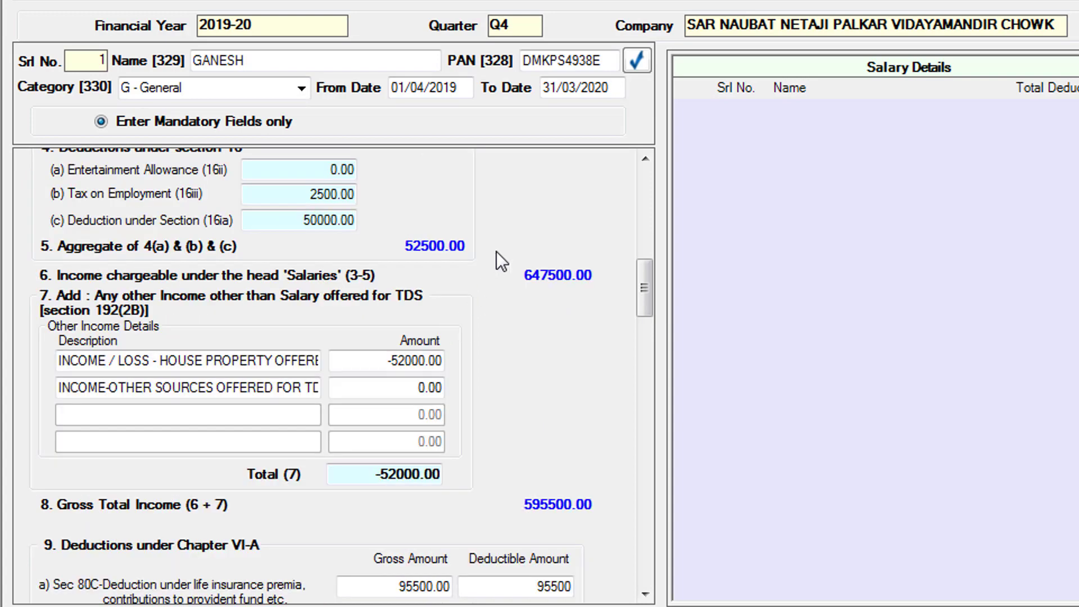
pyautogui.scroll(2, 498, 254)
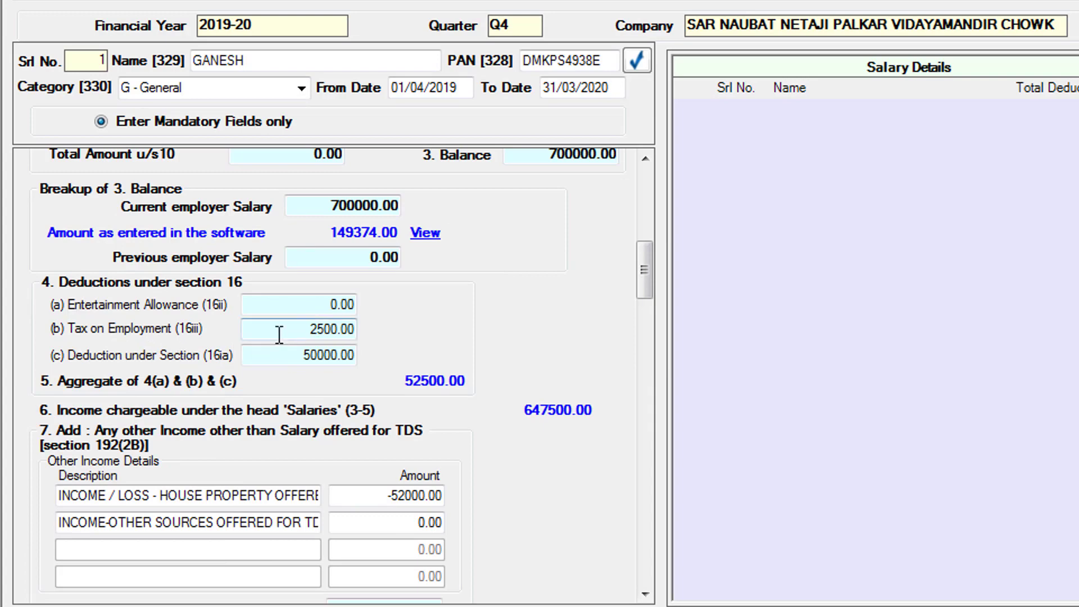
pyautogui.click(308, 331)
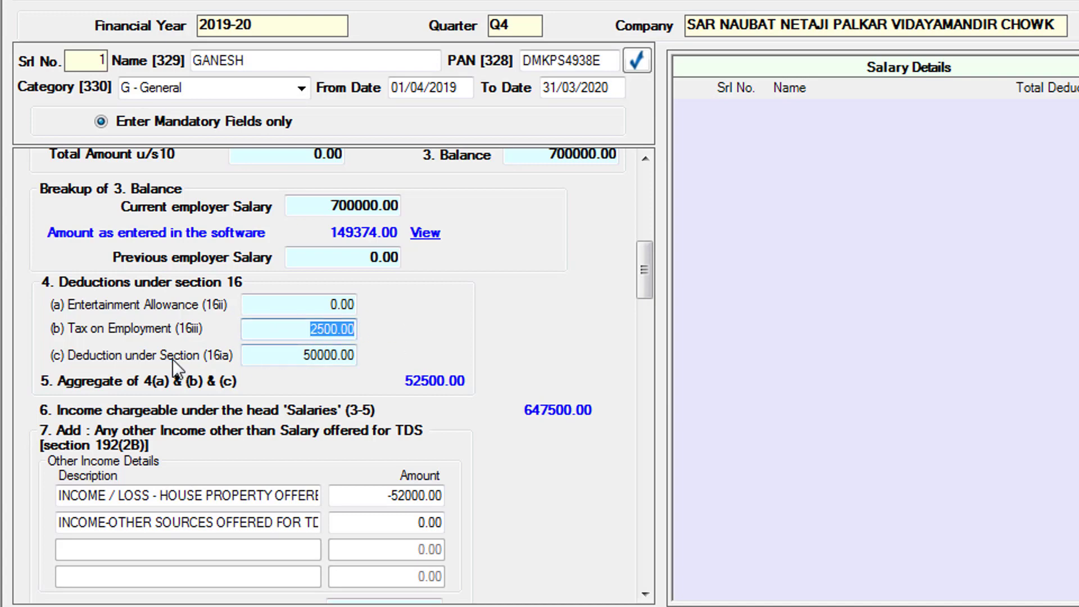
pyautogui.click(258, 353)
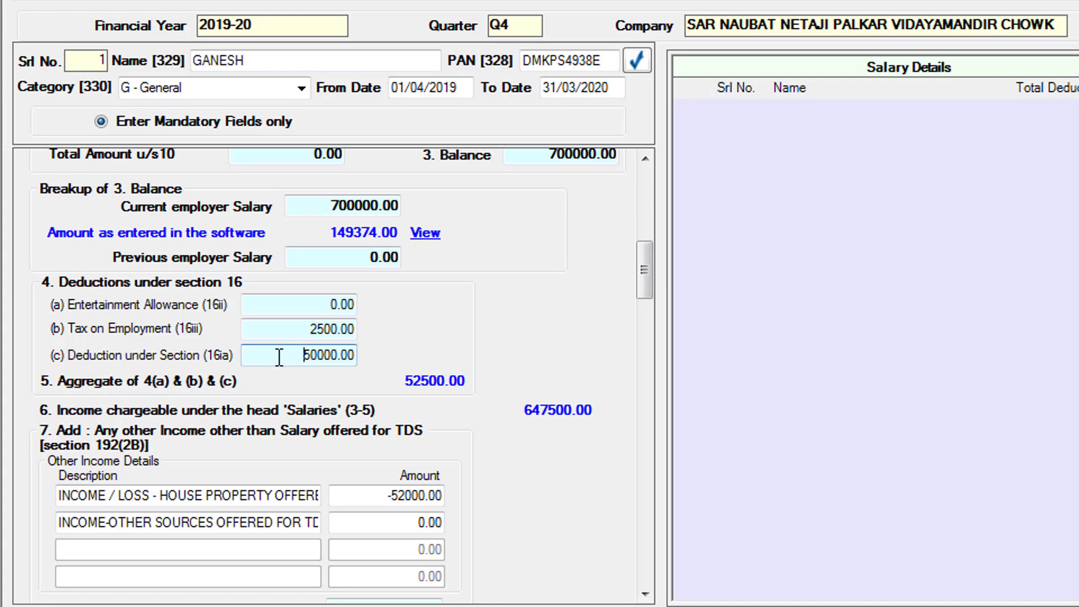
pyautogui.moveTo(280, 357); pyautogui.dragTo(362, 356)
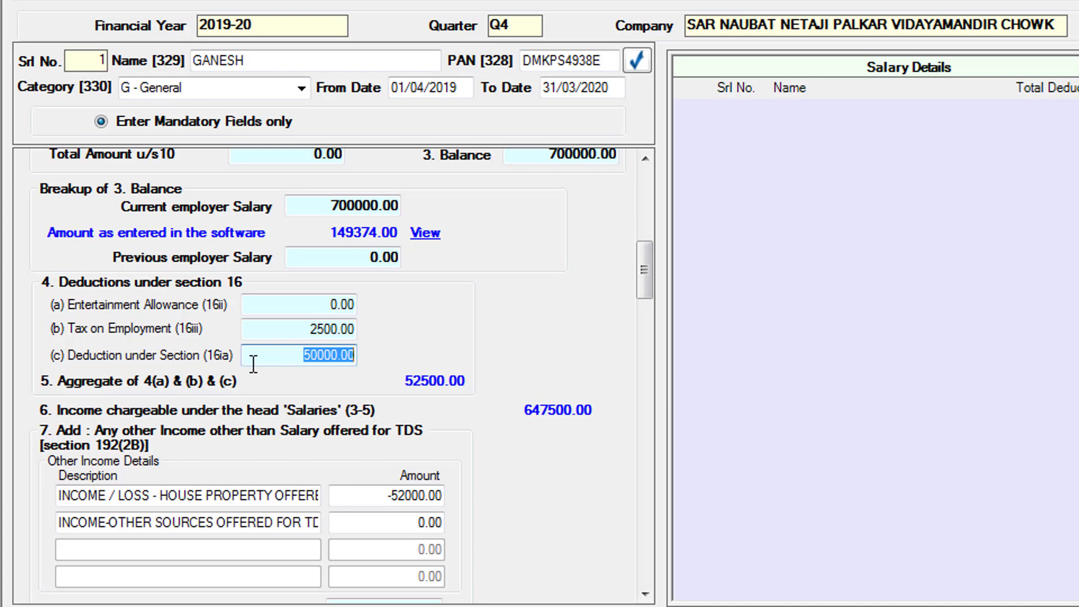
# Examine the other income details, the gross total income and the Chapter VI-A deductions from Sec 80C onward
pyautogui.scroll(-3, 253, 364)
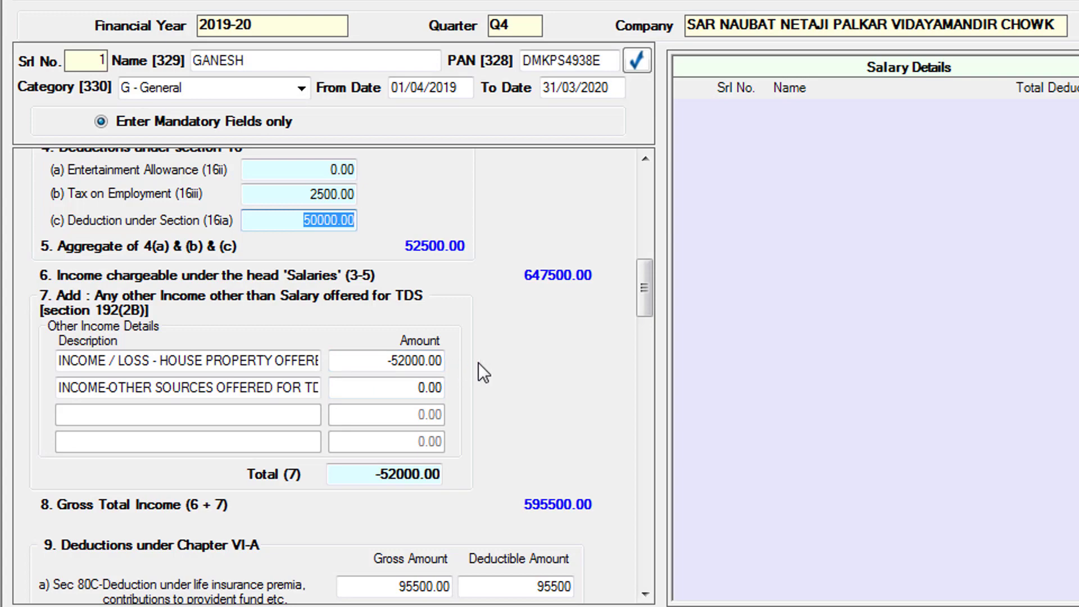
pyautogui.scroll(-2, 479, 364)
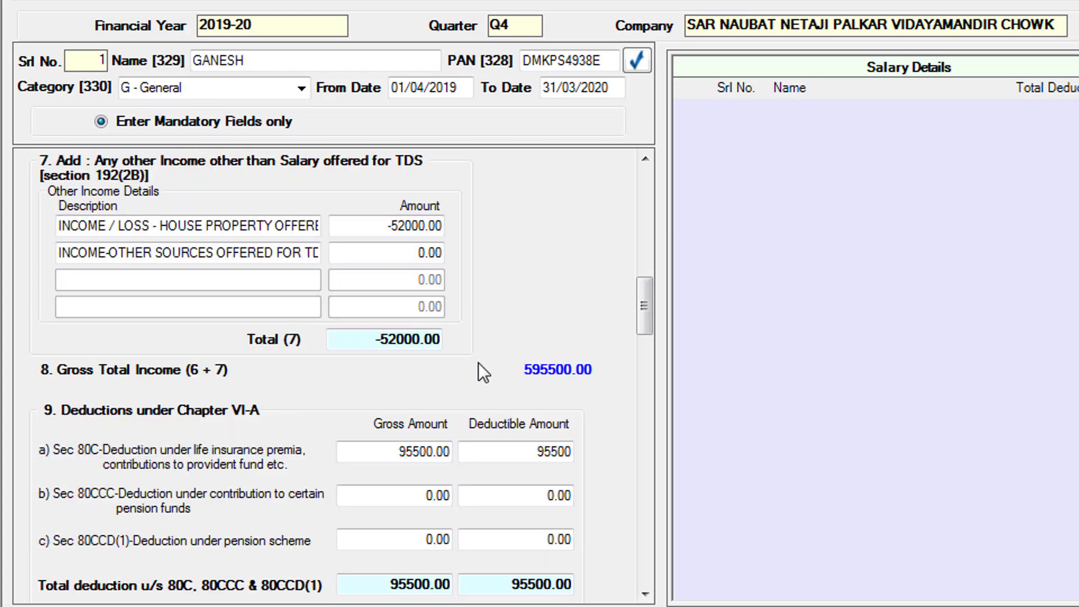
pyautogui.scroll(-2, 477, 362)
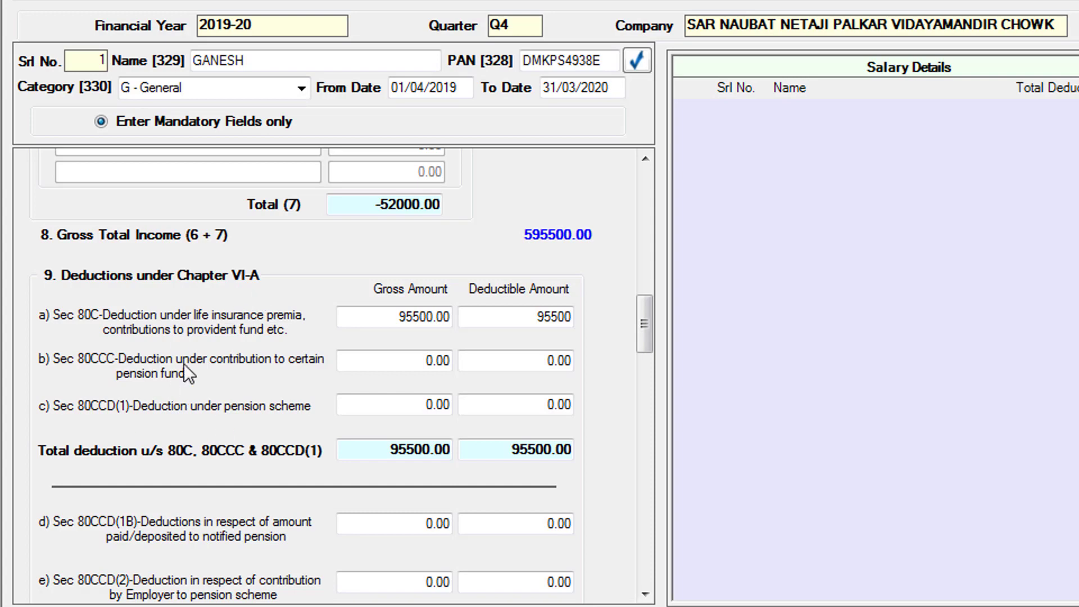
pyautogui.scroll(-2, 119, 446)
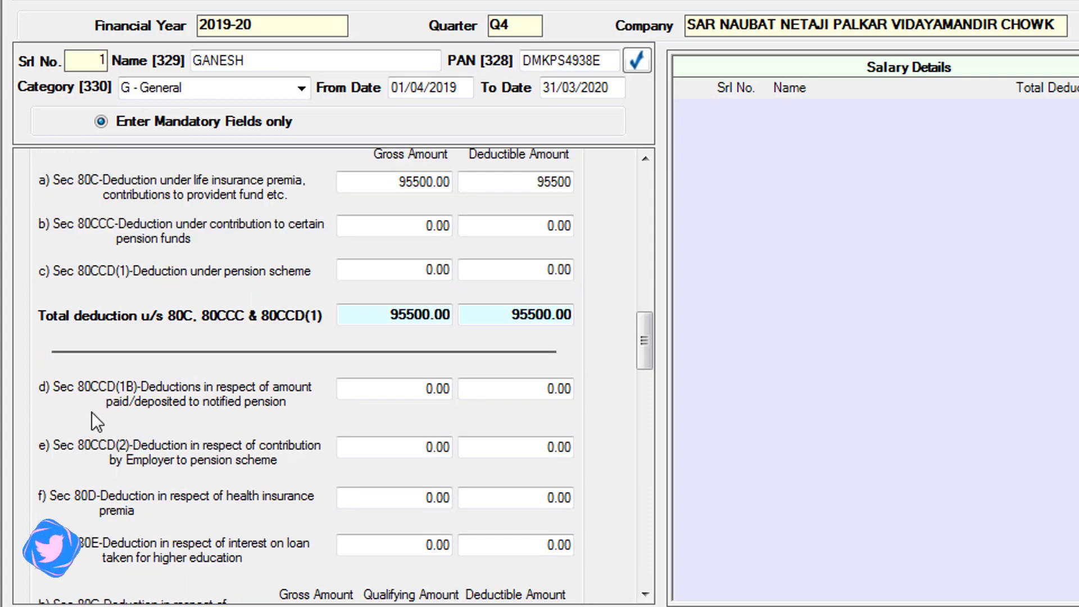
pyautogui.scroll(2, 94, 420)
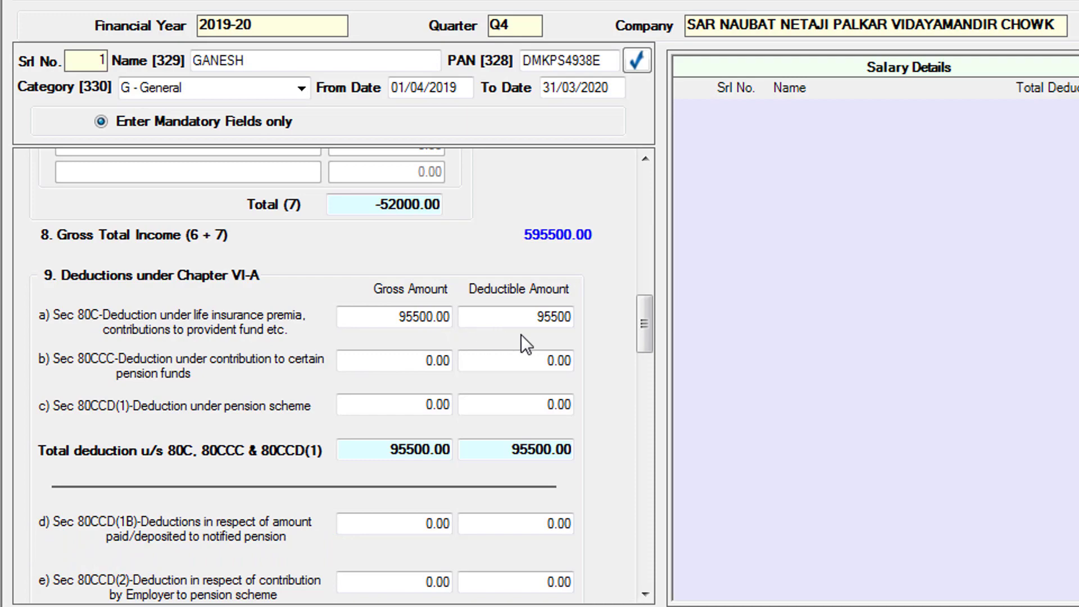
pyautogui.scroll(-2, 522, 337)
# Recheck the Sec 17(1) gross salary against the tax on employment and Section 16(ia) deduction amounts
pyautogui.scroll(15, 521, 335)
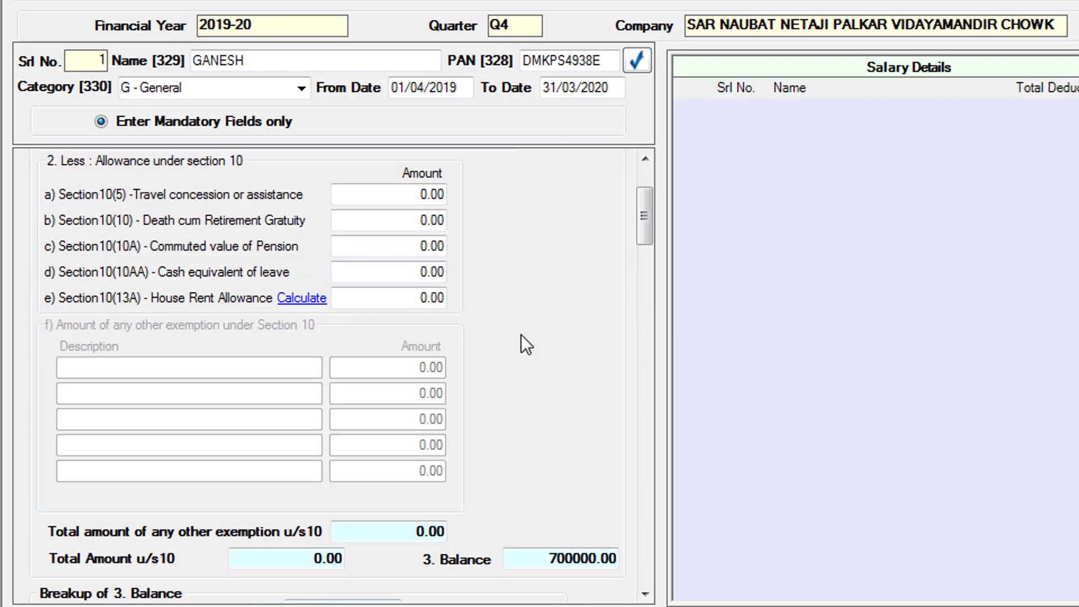
pyautogui.click(307, 235)
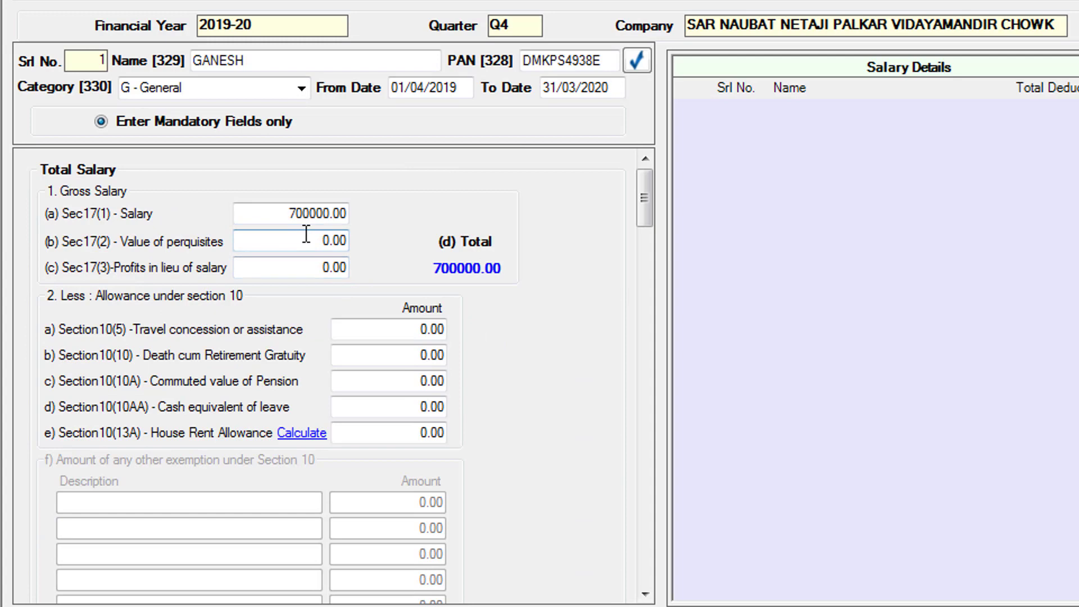
pyautogui.scroll(-4, 414, 265)
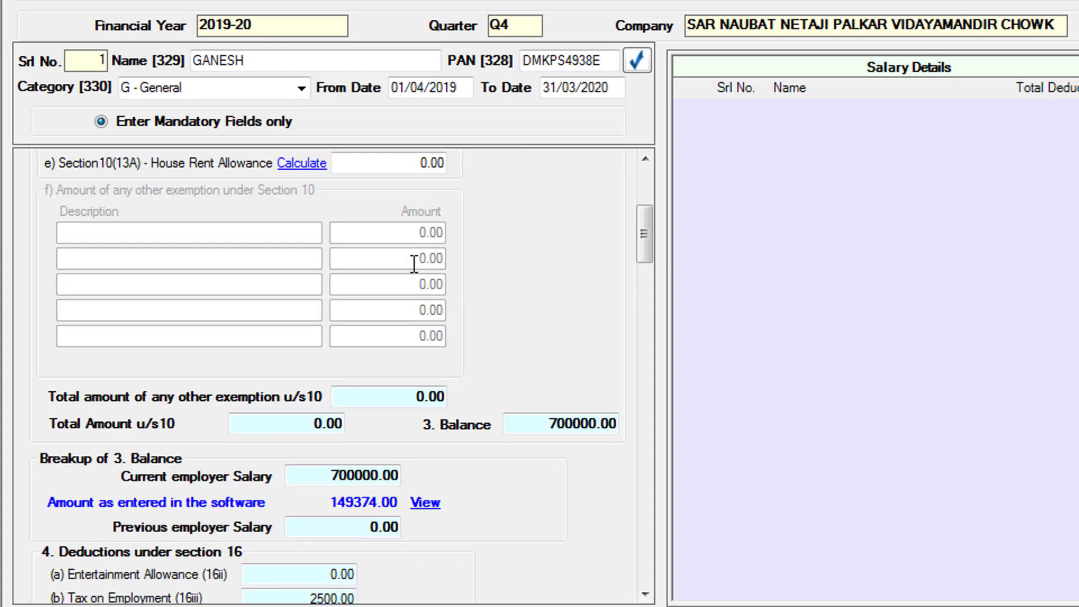
pyautogui.scroll(-4, 414, 265)
pyautogui.click(303, 332)
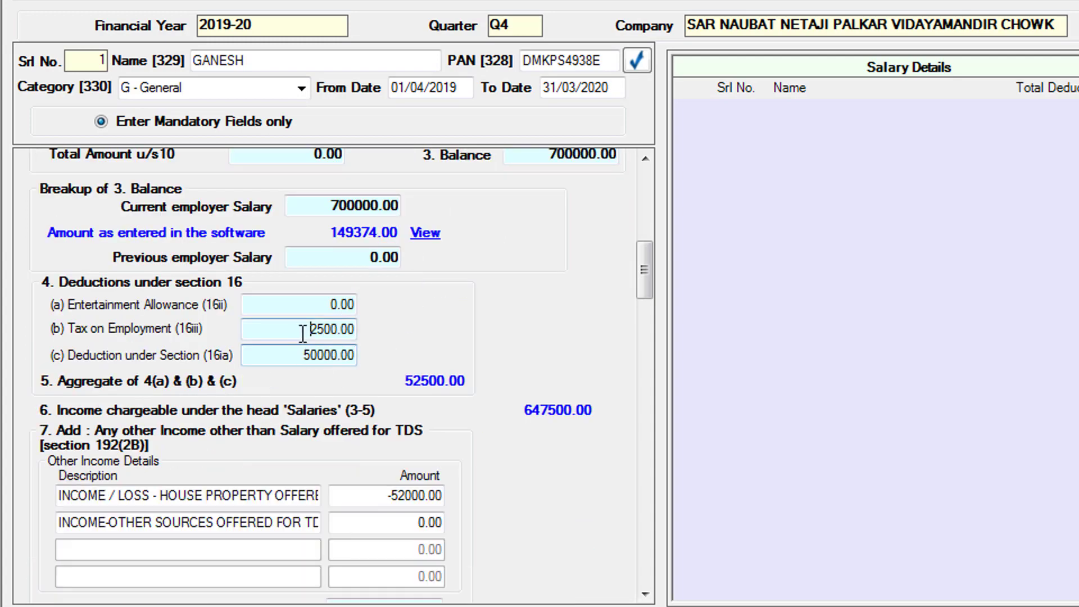
pyautogui.moveTo(303, 332); pyautogui.dragTo(419, 342)
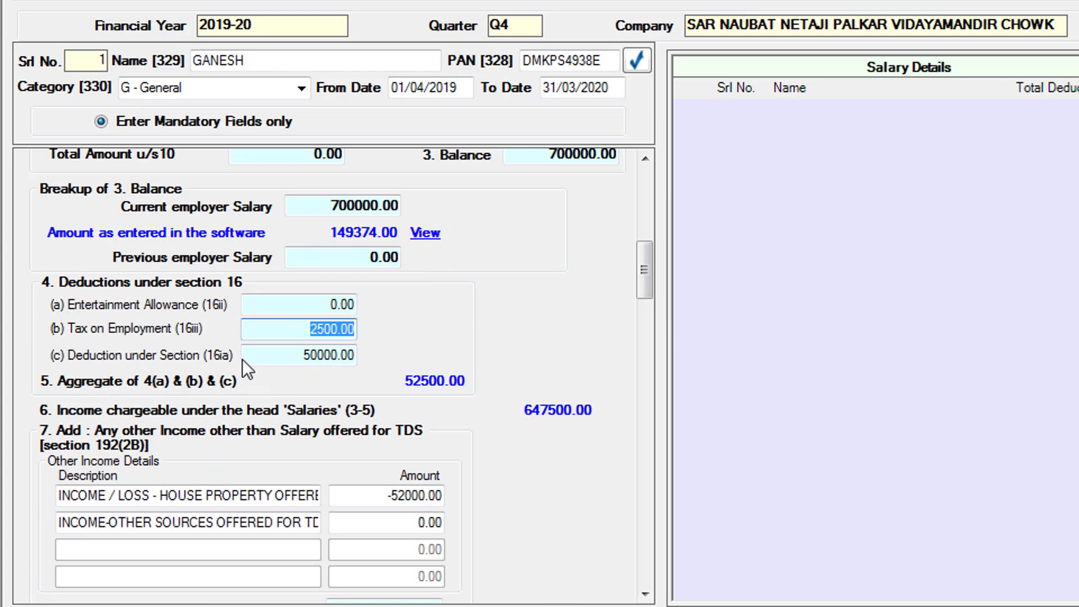
pyautogui.moveTo(284, 355); pyautogui.dragTo(409, 356)
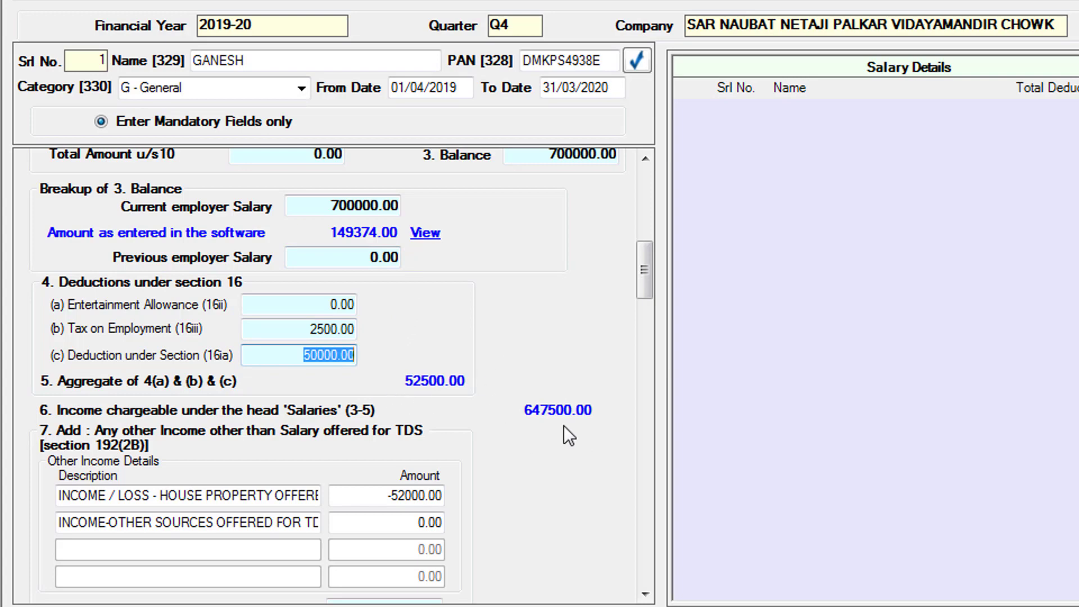
# Follow the computation from the house property loss through the Chapter VI-A deductions to the total taxable income and Section 87A rebate
pyautogui.scroll(-2, 563, 427)
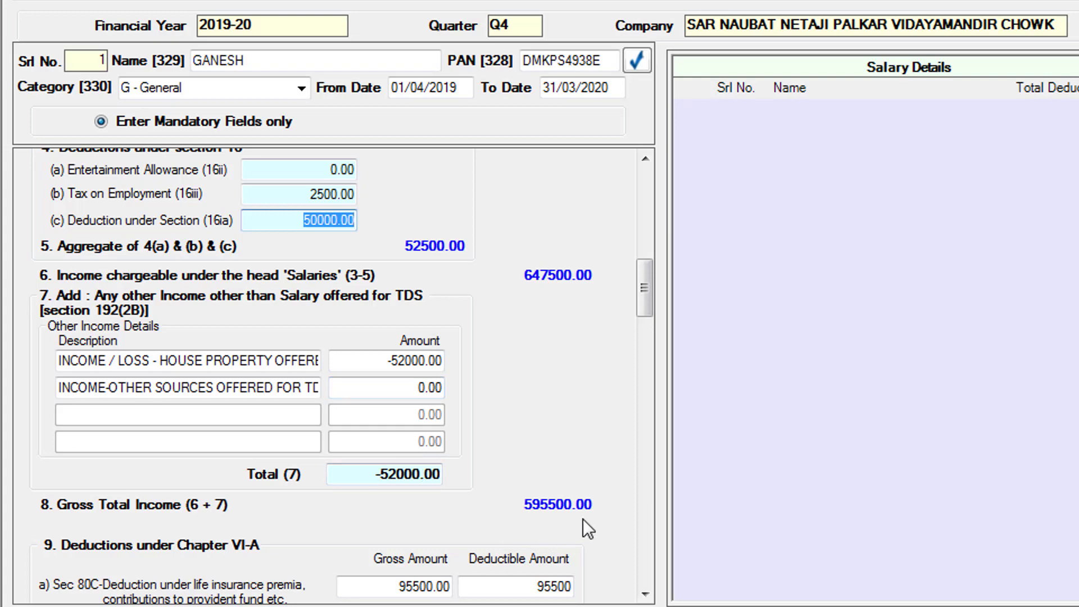
pyautogui.scroll(-5, 582, 518)
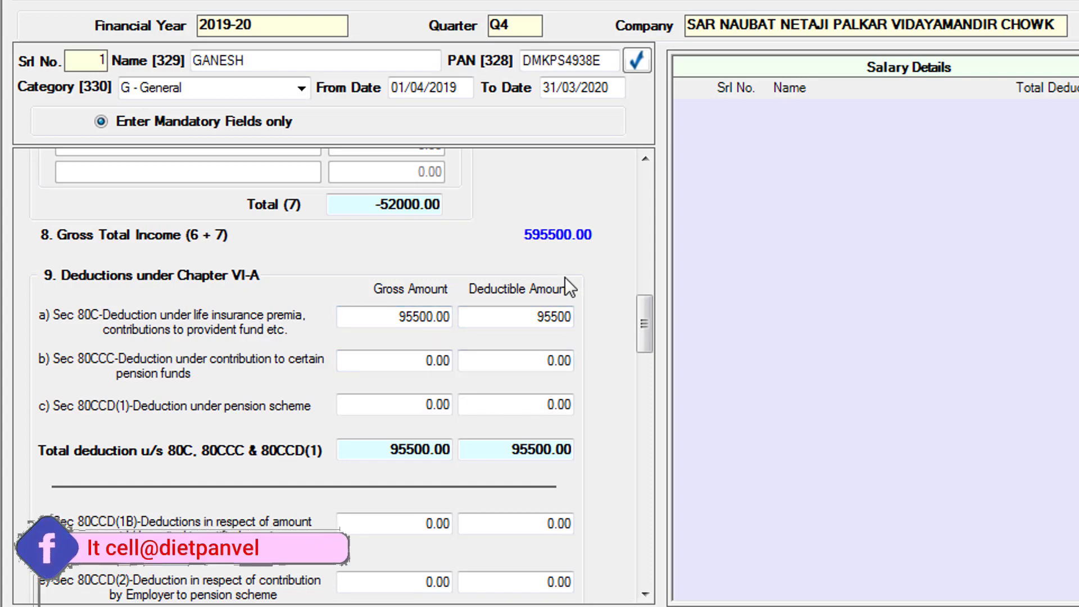
pyautogui.scroll(-10, 565, 277)
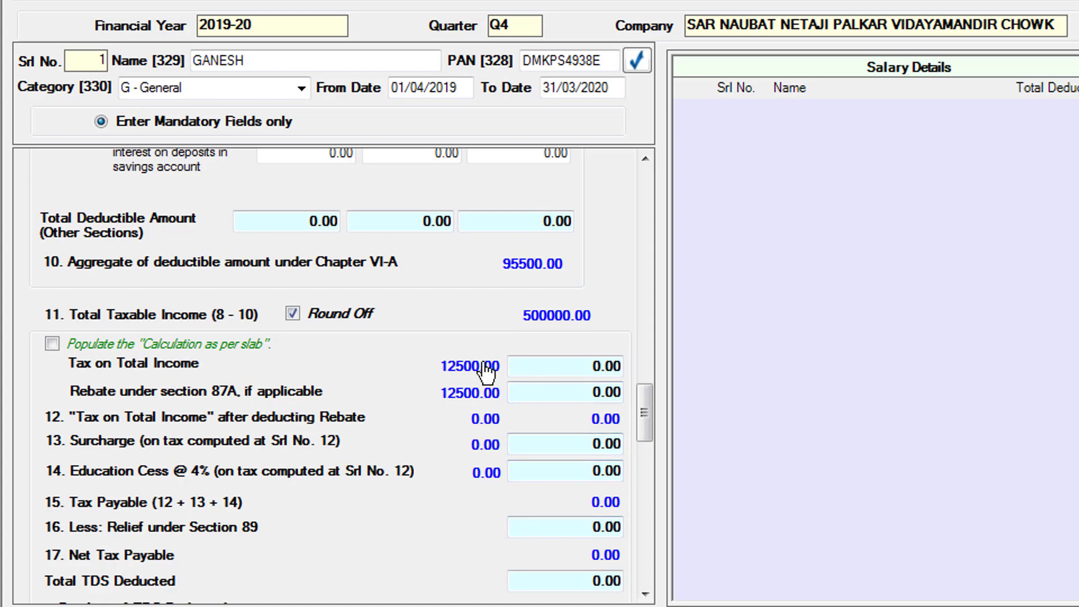
# View the slab calculation for Tax on Total Income and compare the rates and tax amounts of the 250000–350000 and 350000–500000 slabs
pyautogui.click(461, 364)
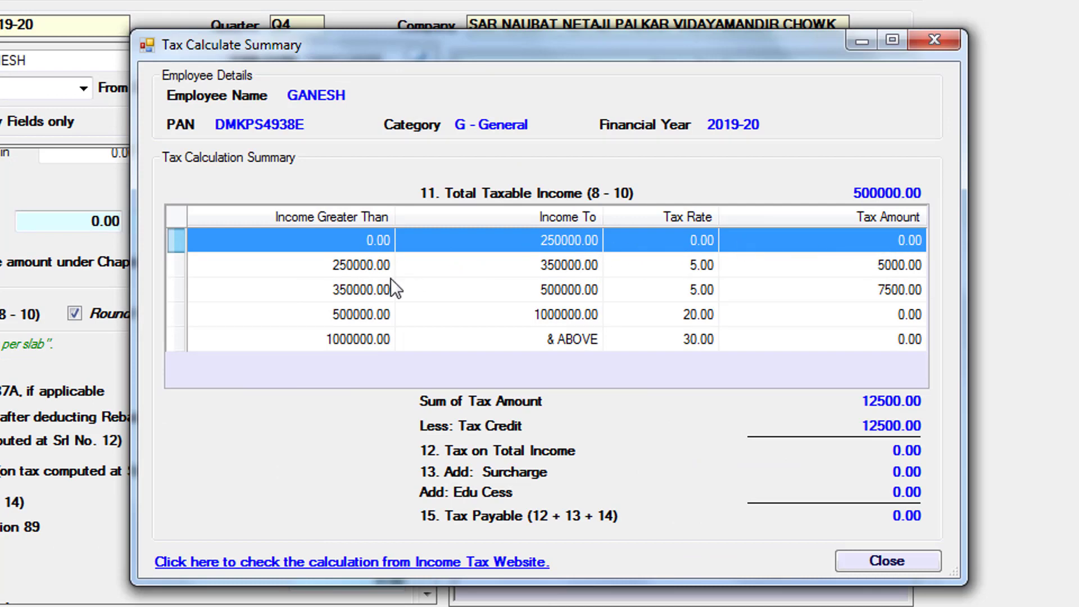
pyautogui.click(358, 272)
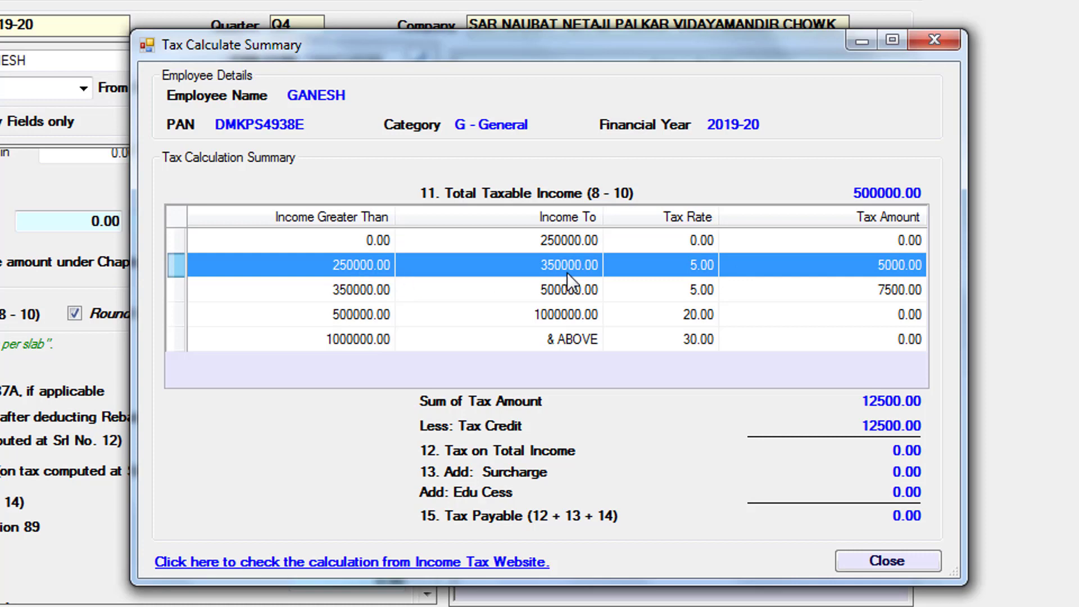
pyautogui.click(347, 296)
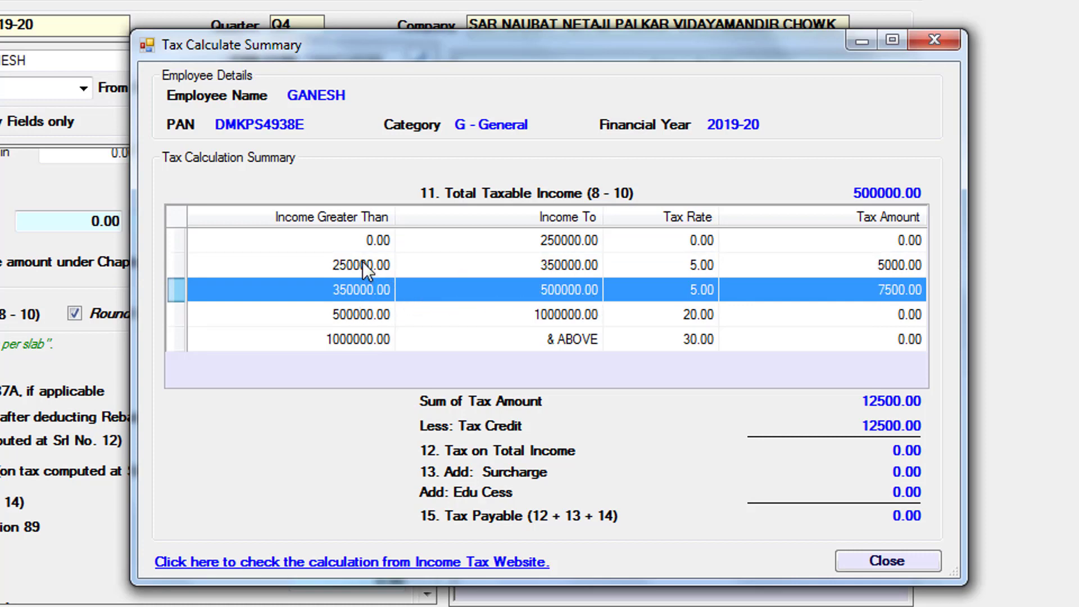
pyautogui.click(352, 273)
pyautogui.click(556, 297)
pyautogui.click(558, 264)
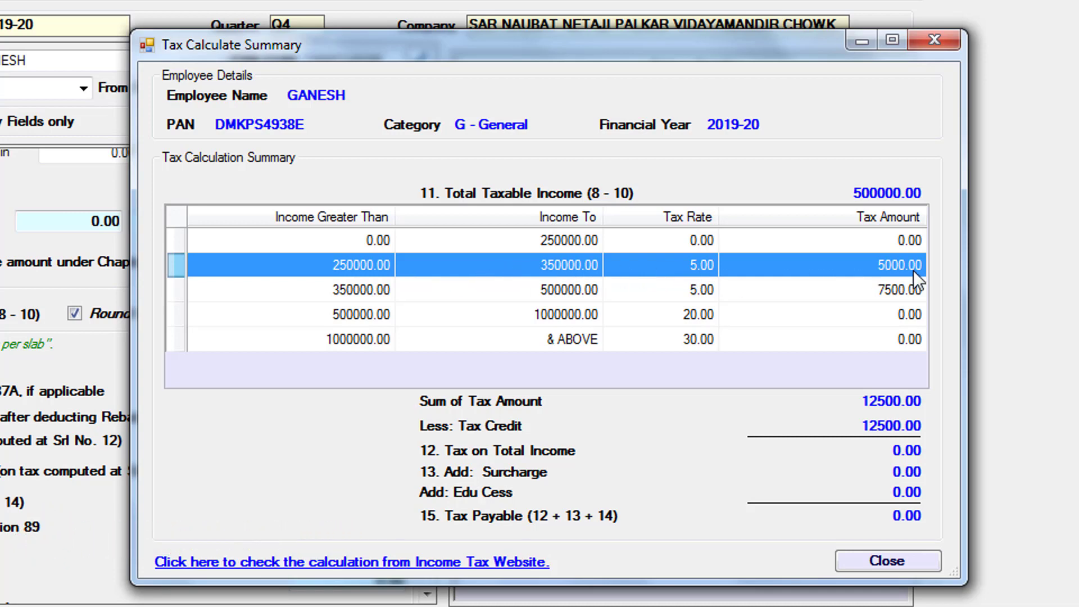
pyautogui.click(363, 294)
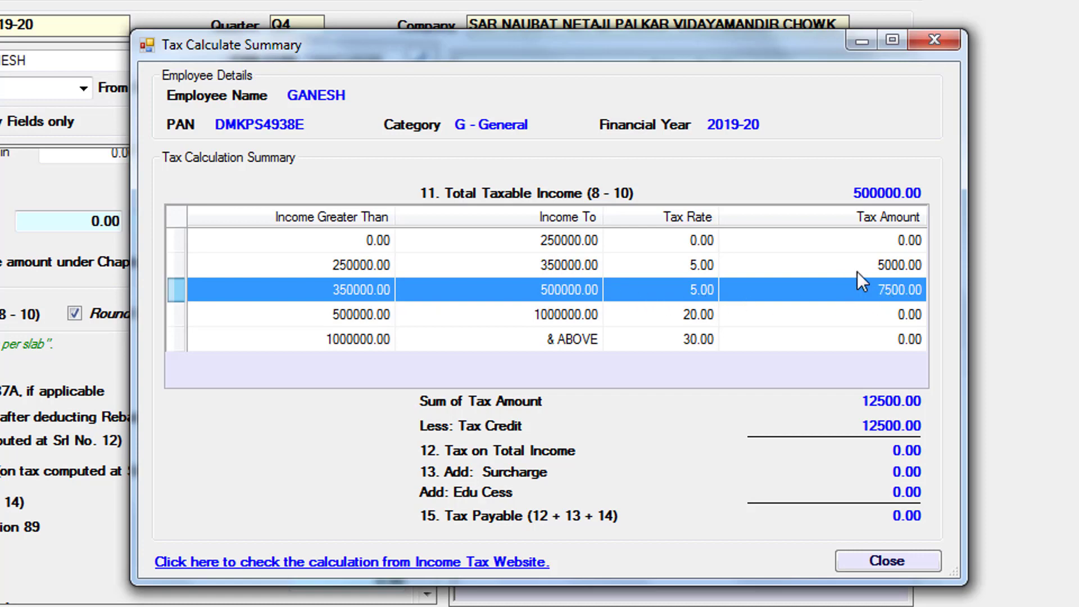
pyautogui.click(893, 268)
pyautogui.click(895, 292)
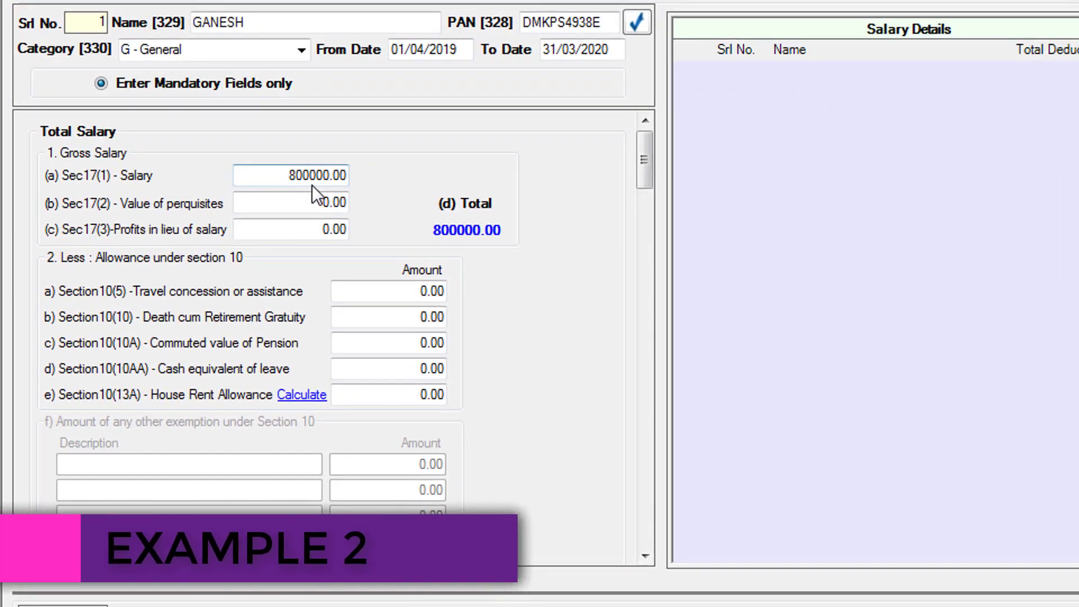
# Review the second example with a Sec 17(1) salary of 800000, from gross salary through deductions and taxable income to net tax payable
pyautogui.click(290, 175)
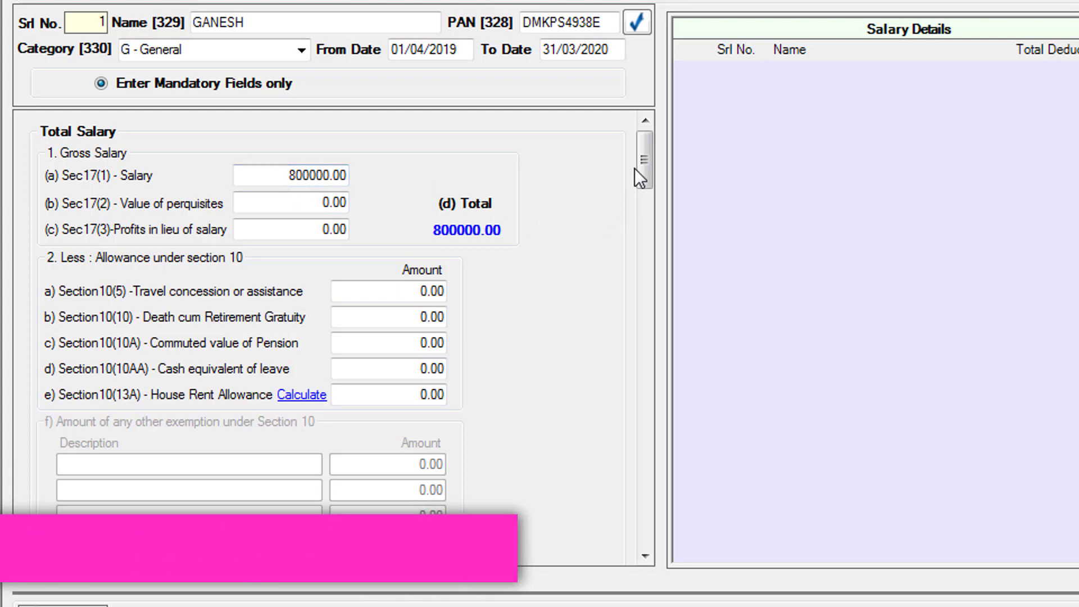
pyautogui.moveTo(641, 165); pyautogui.dragTo(652, 231)
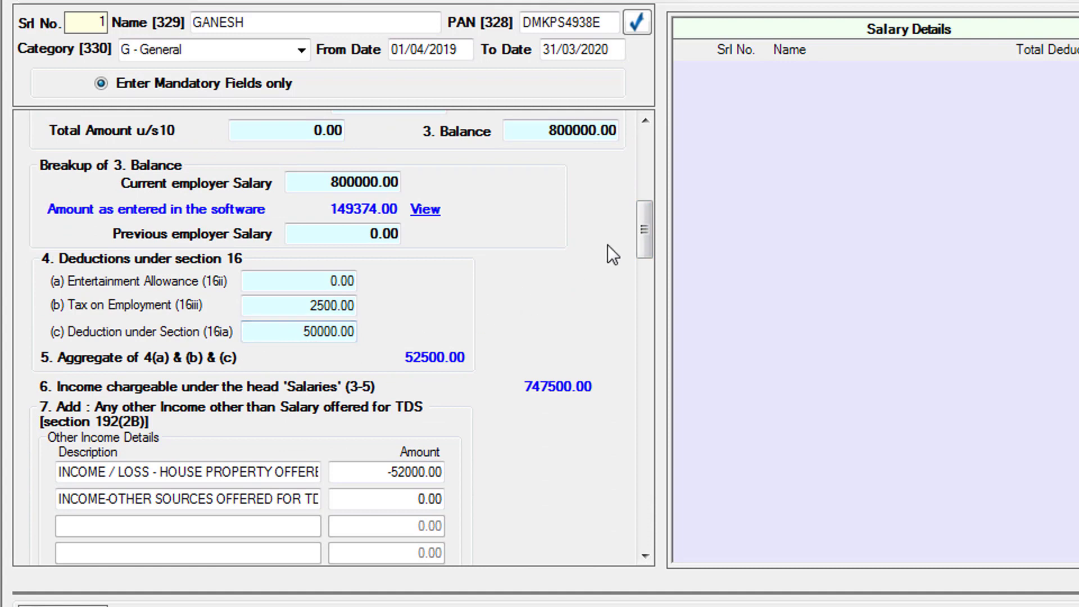
pyautogui.moveTo(646, 234); pyautogui.dragTo(646, 267)
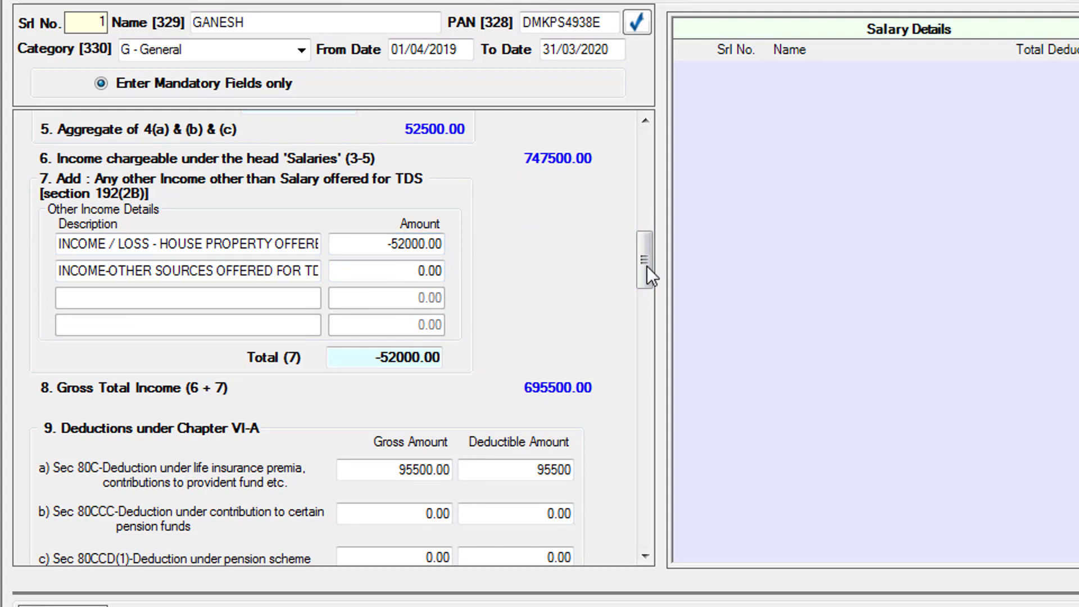
pyautogui.moveTo(646, 267); pyautogui.dragTo(646, 279)
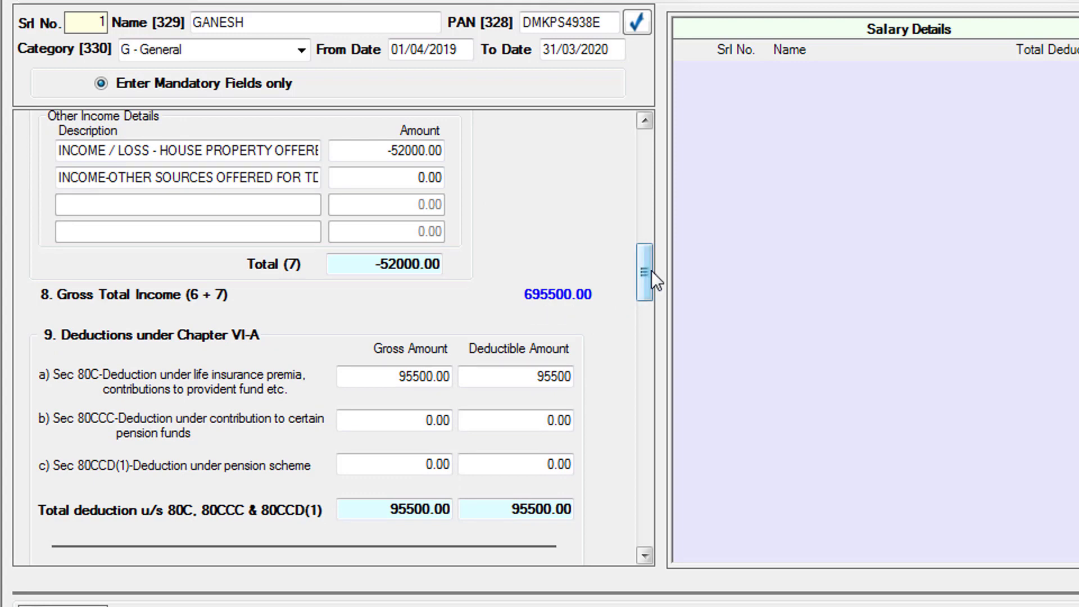
pyautogui.moveTo(651, 271); pyautogui.dragTo(656, 297)
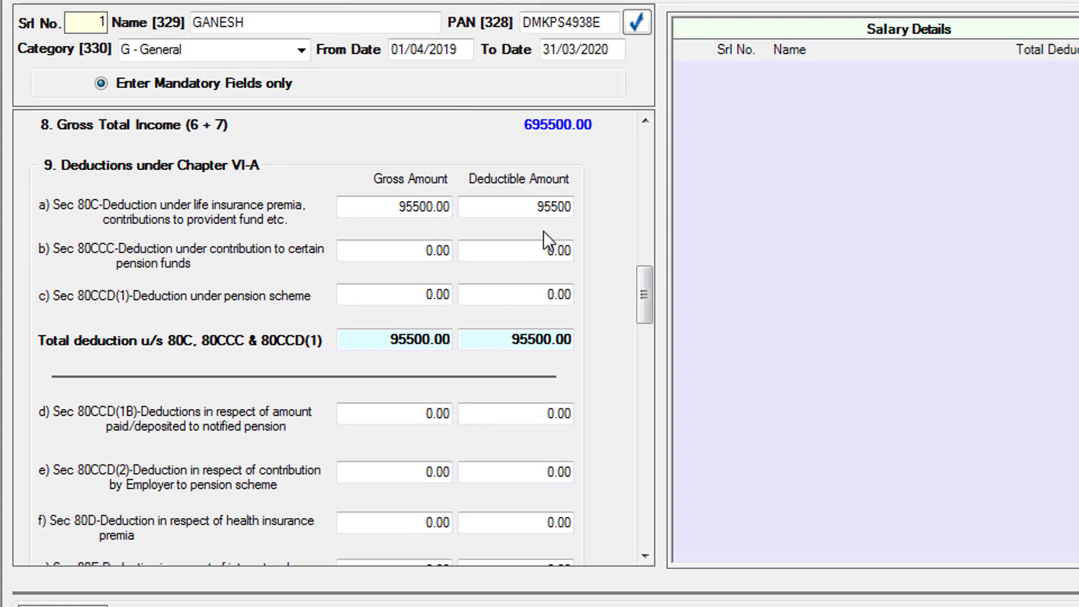
pyautogui.moveTo(652, 291); pyautogui.dragTo(652, 361)
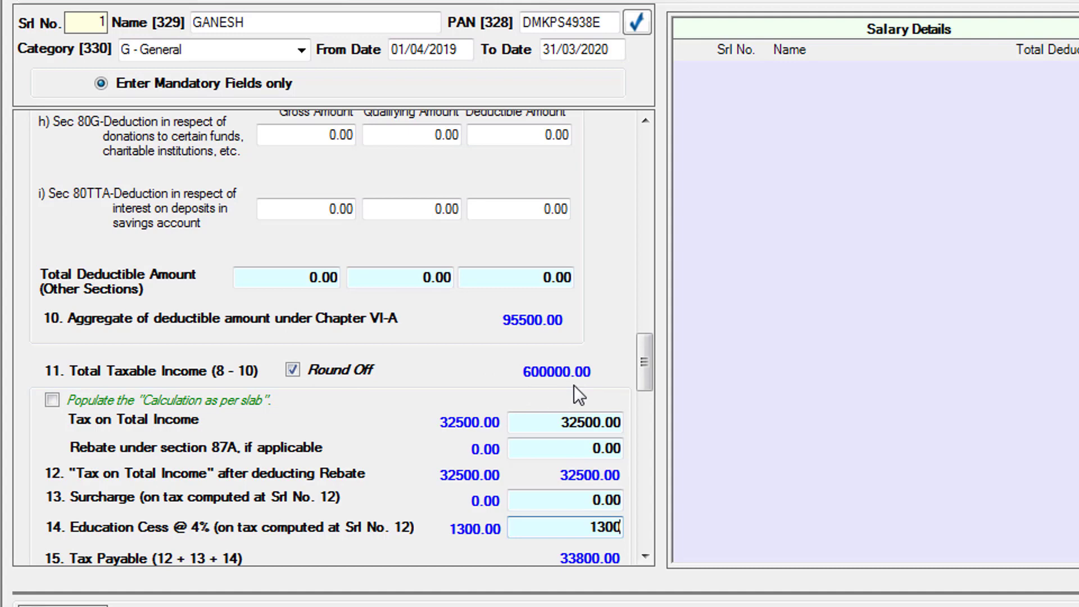
pyautogui.moveTo(650, 363); pyautogui.dragTo(650, 378)
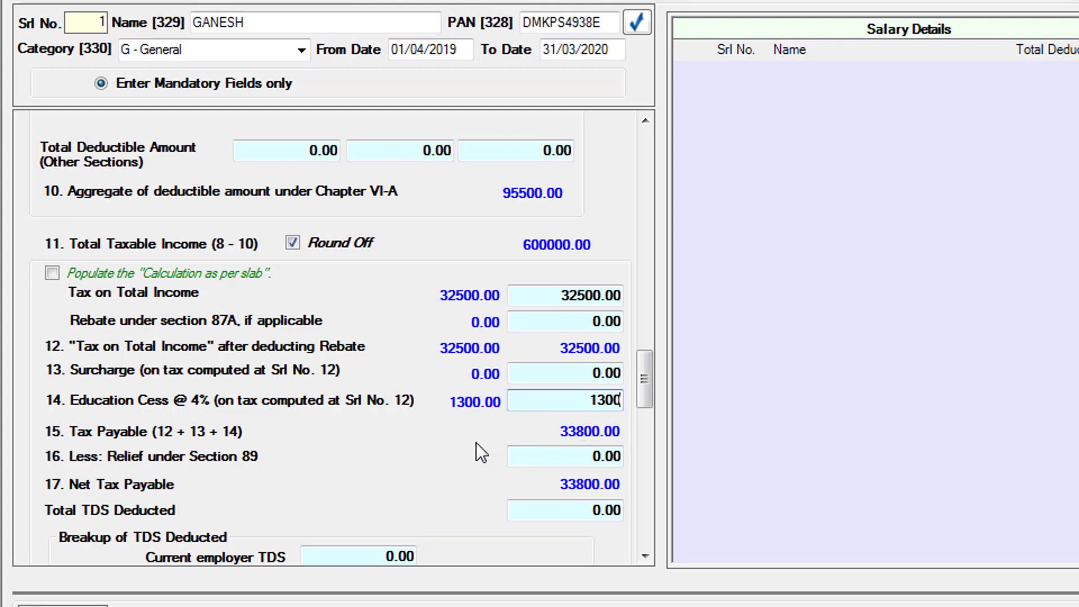
# View the second example's tax calculation summary and examine the 250000–350000, 350000–500000 and 500000–1000000 slabs
pyautogui.click(454, 299)
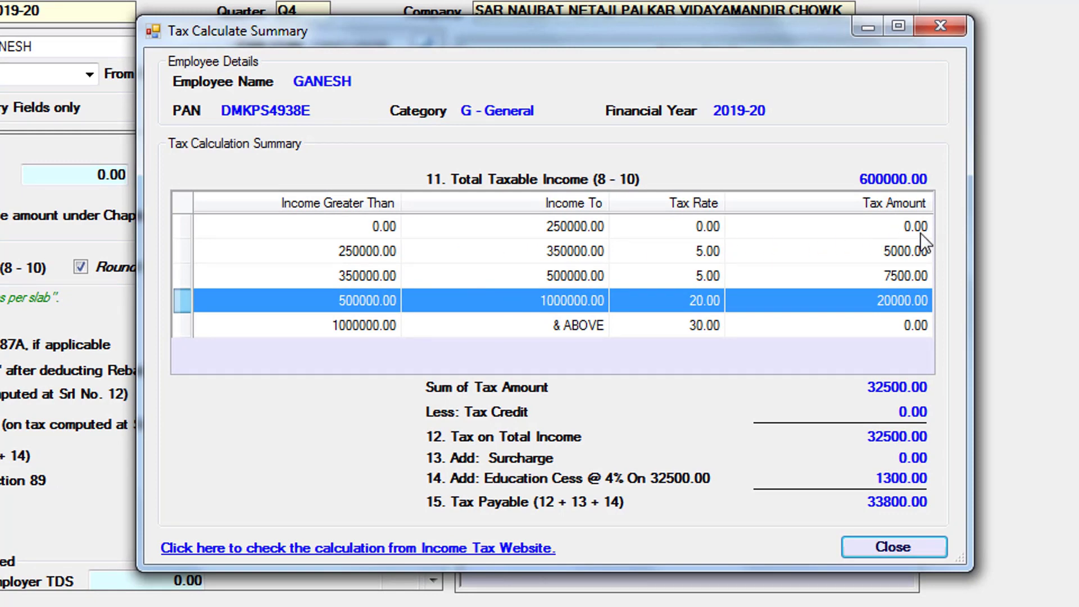
pyautogui.click(353, 254)
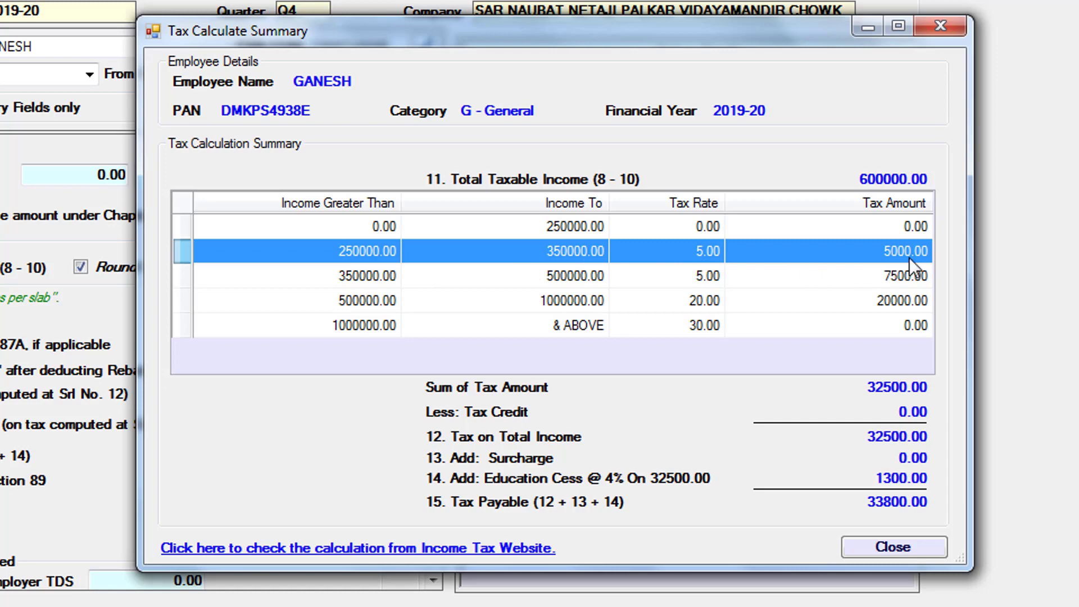
pyautogui.click(363, 276)
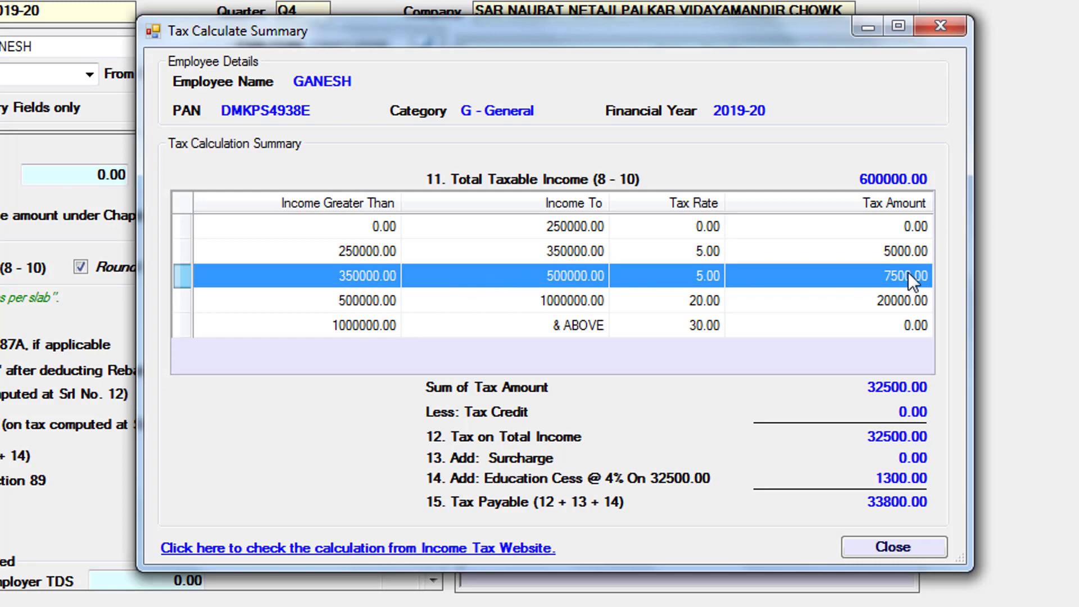
pyautogui.click(363, 305)
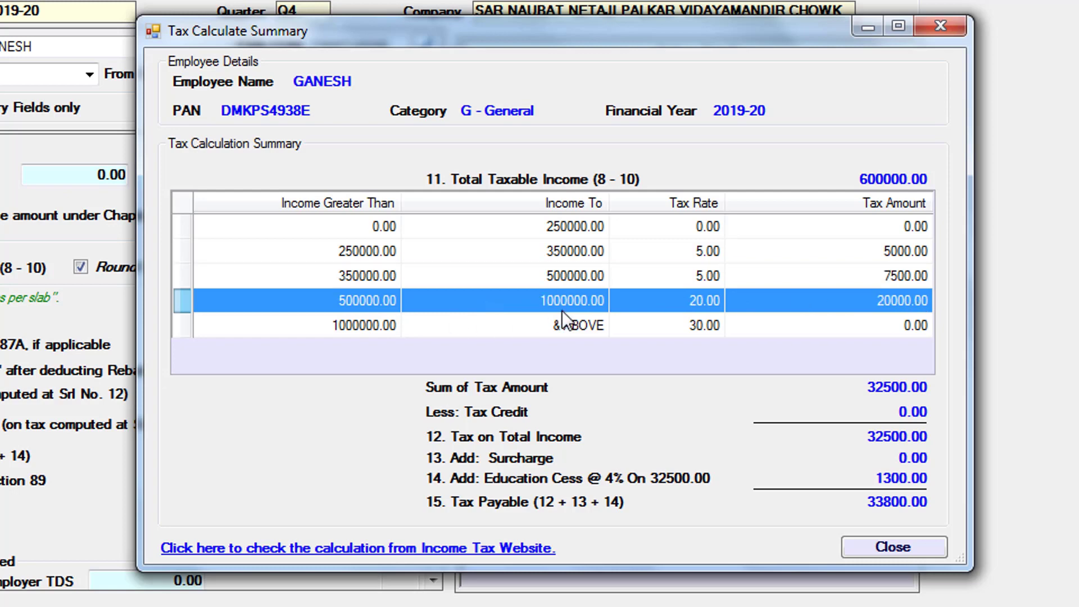